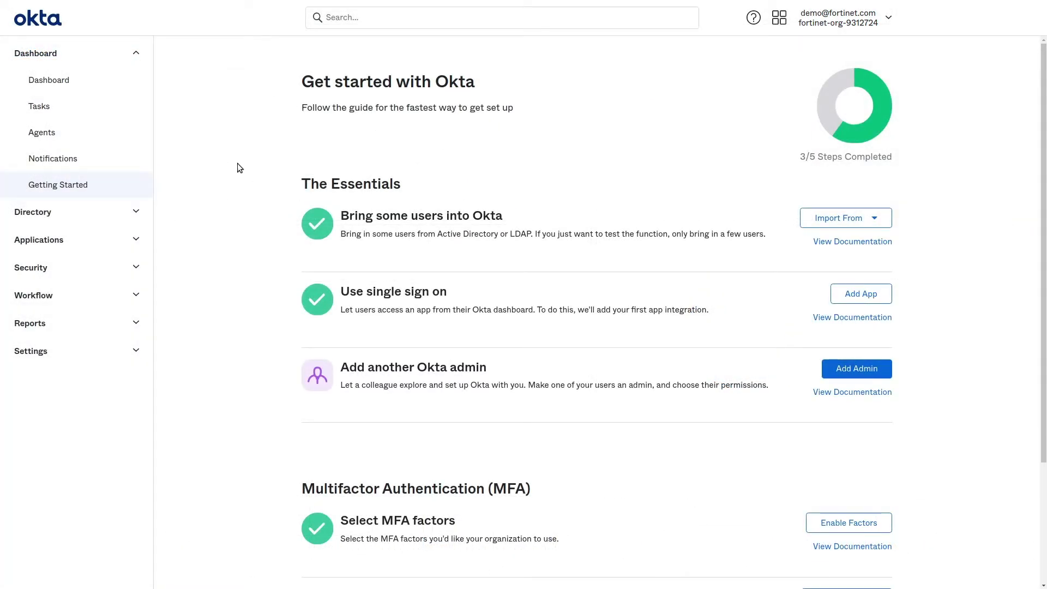
# - Find FortiSASE SIA in the integration catalog and add it with its default general settings
pyautogui.click(110, 239)
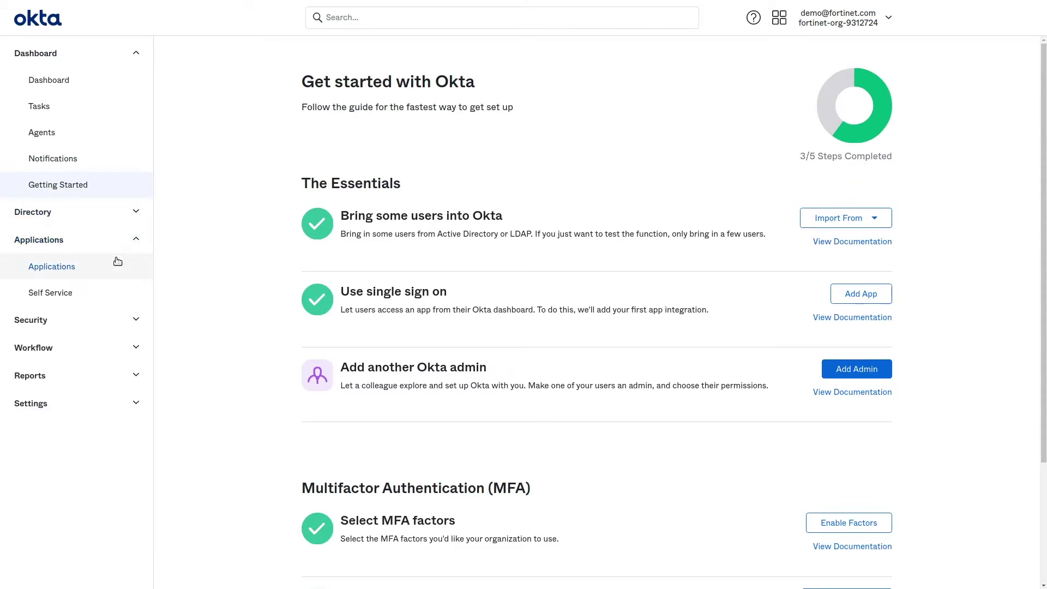
pyautogui.click(117, 262)
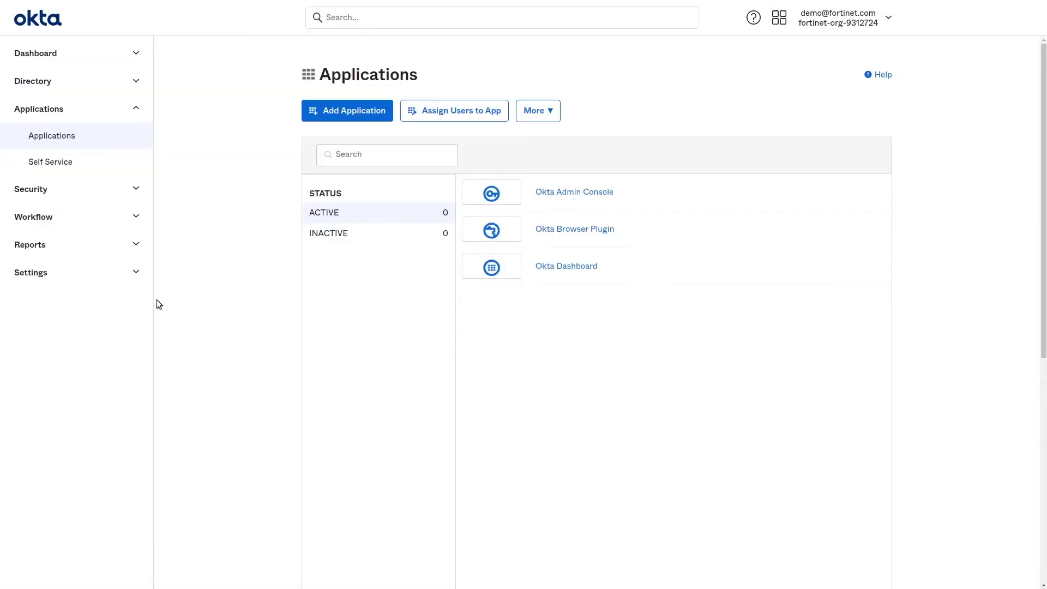
pyautogui.click(339, 118)
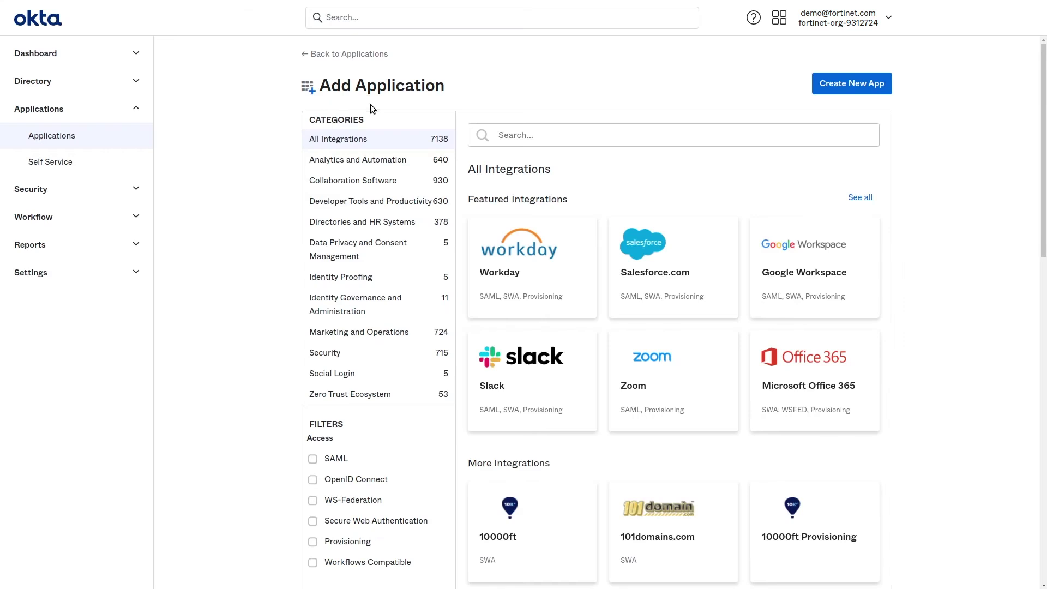
pyautogui.click(604, 134)
pyautogui.write('F')
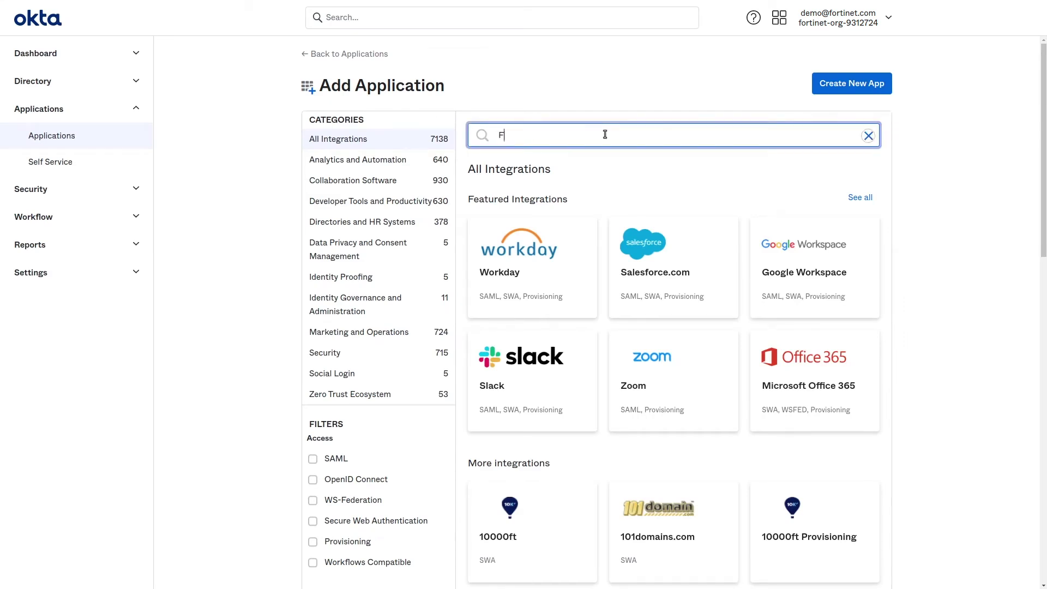
pyautogui.write('ortiSASE')
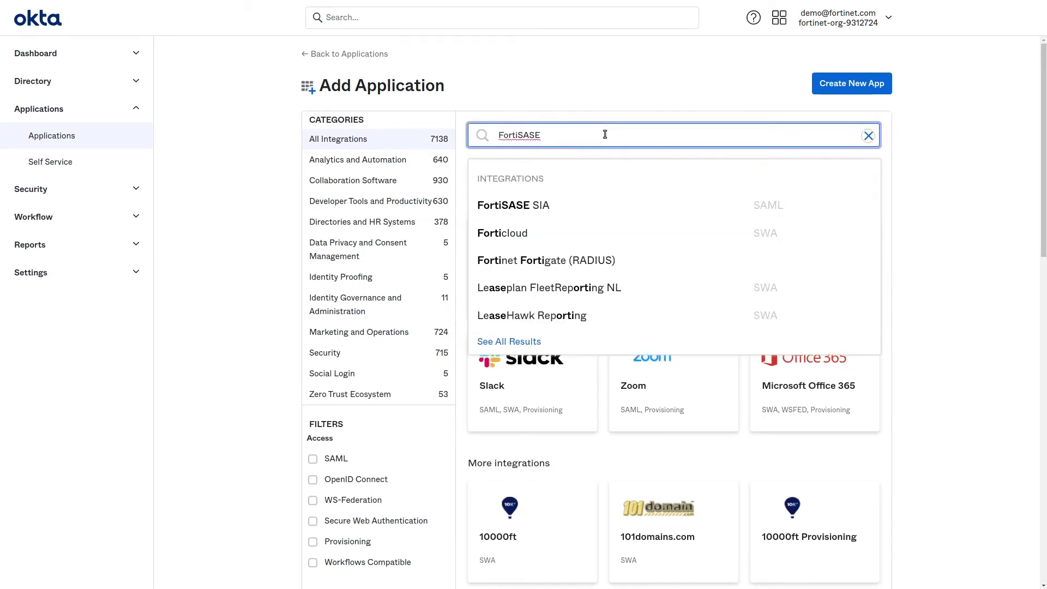
pyautogui.click(556, 205)
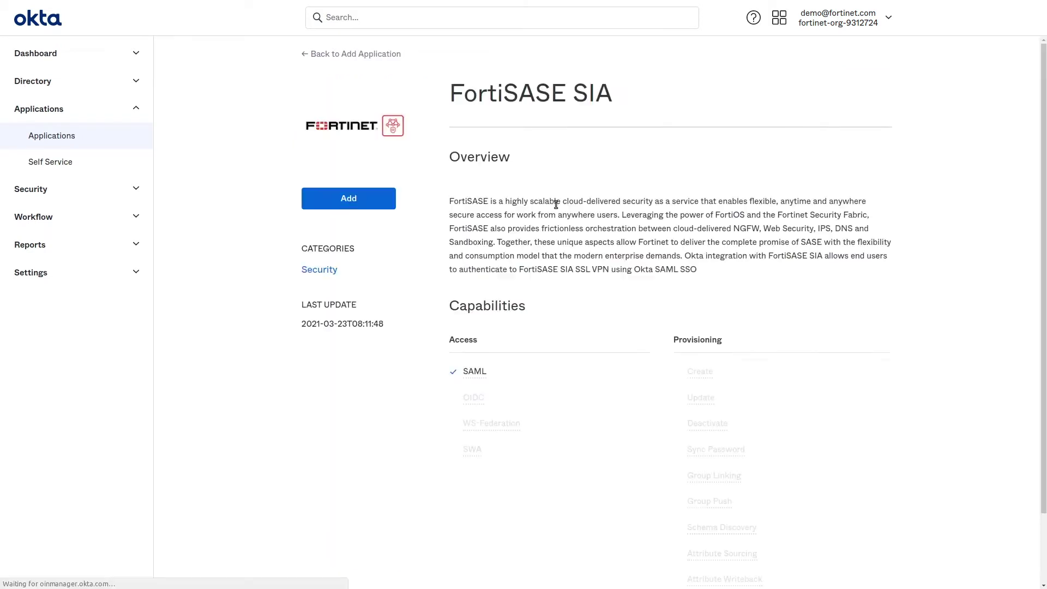
pyautogui.click(388, 204)
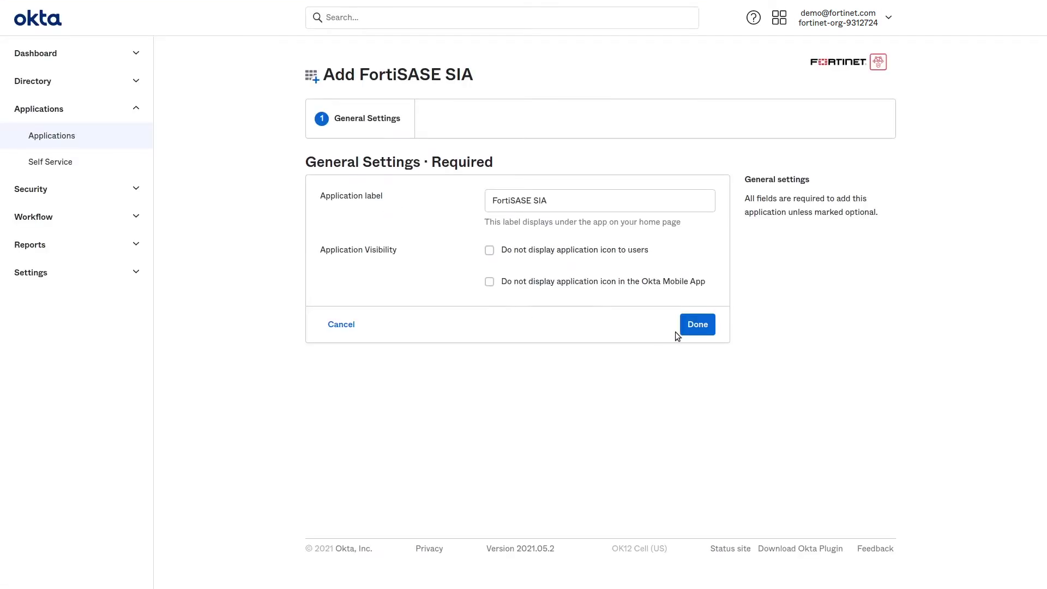
pyautogui.click(685, 333)
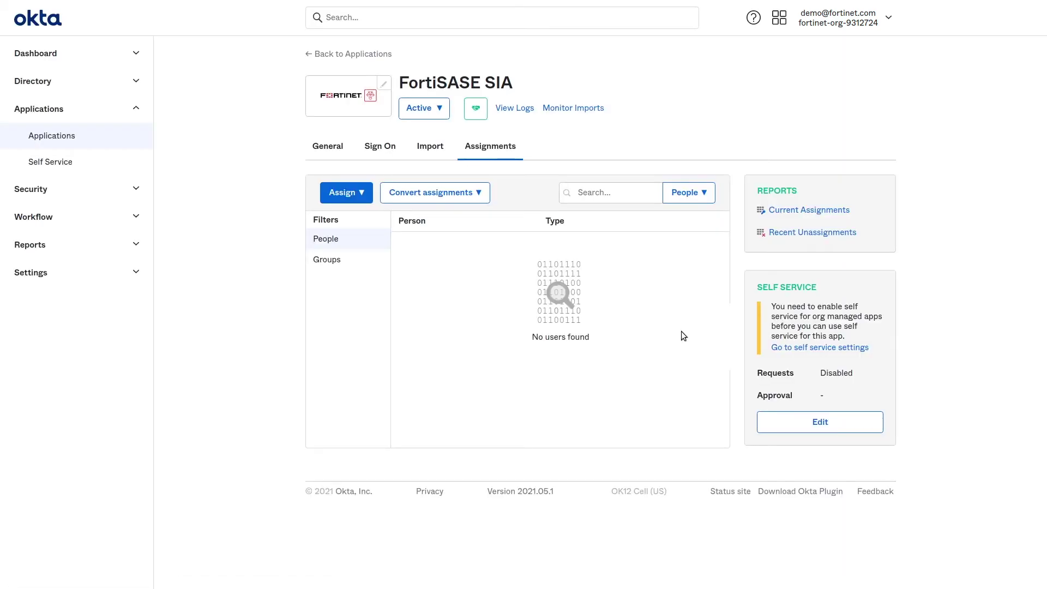
# - Assign the demo user to FortiSASE SIA, then make its Sign On settings editable
pyautogui.click(349, 192)
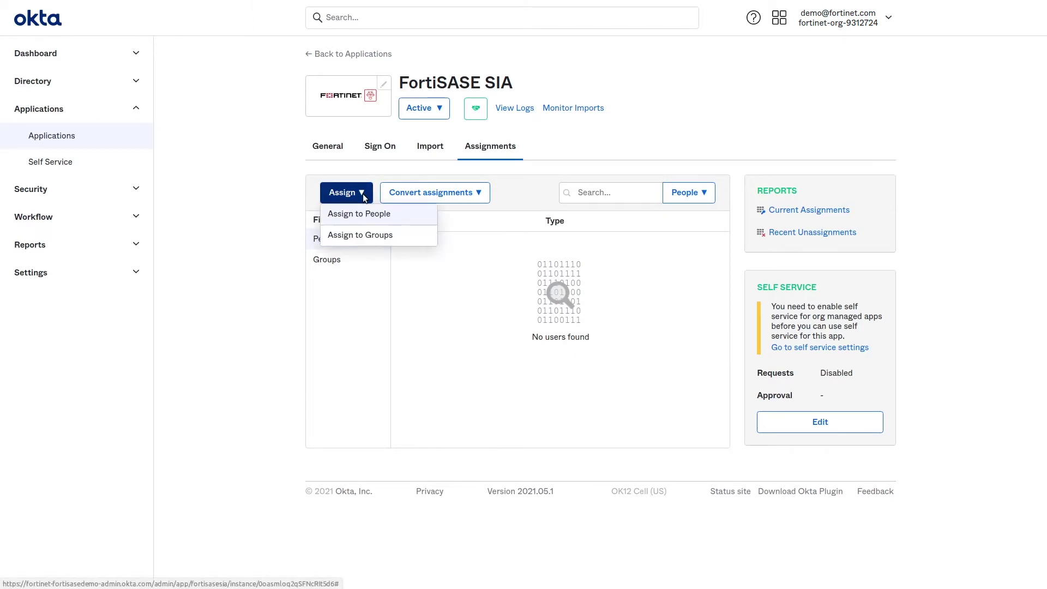
pyautogui.click(372, 216)
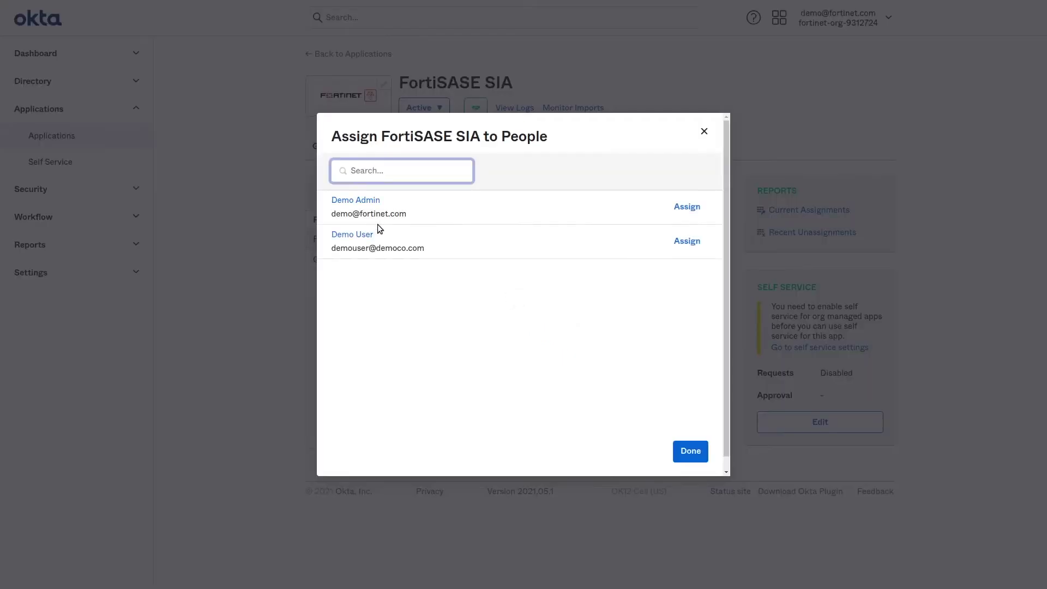
pyautogui.click(683, 242)
pyautogui.click(629, 340)
pyautogui.click(691, 456)
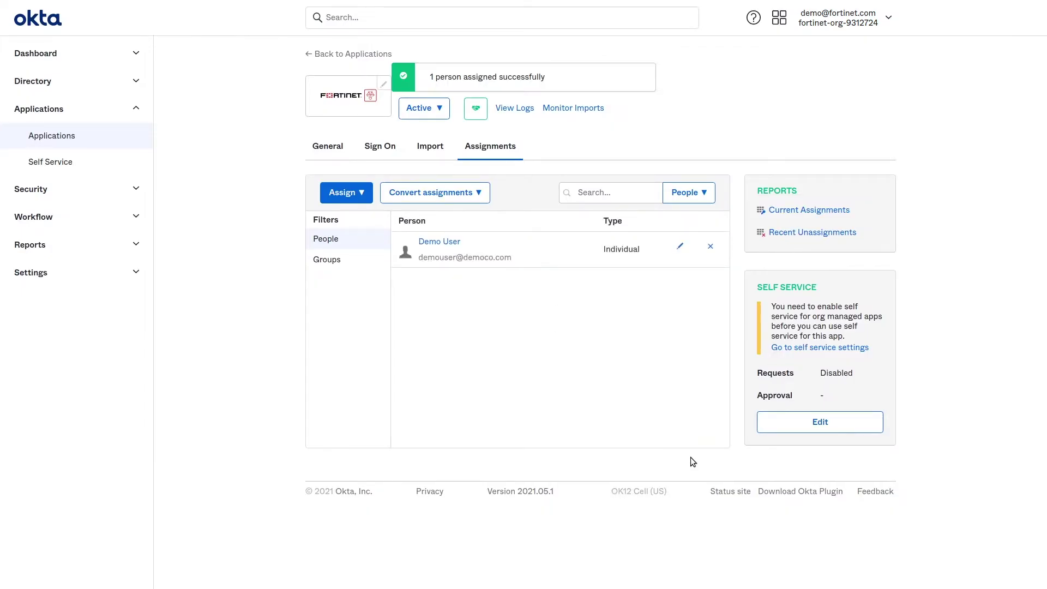
pyautogui.click(381, 148)
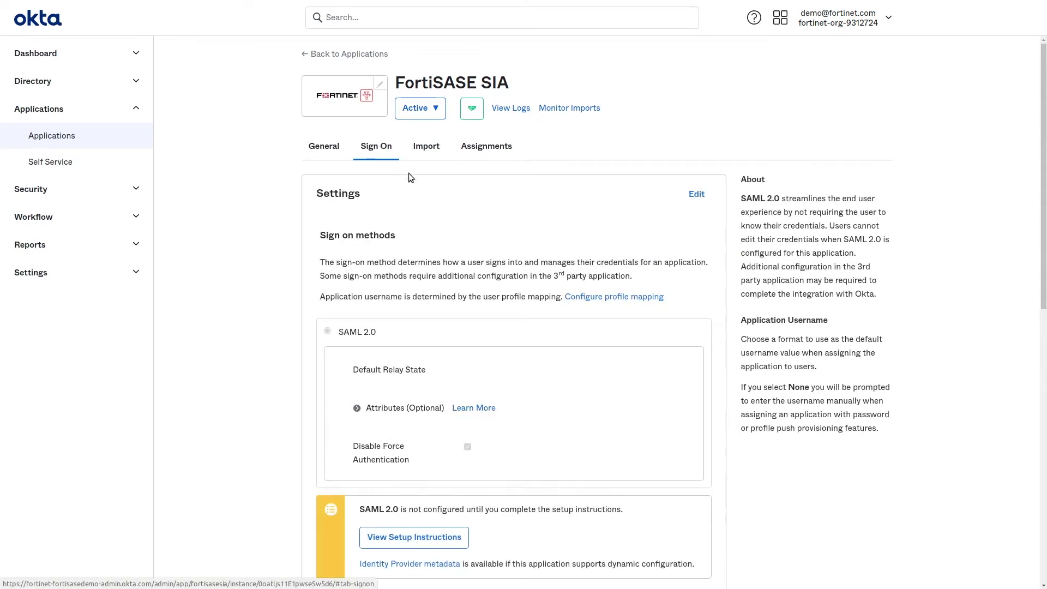
pyautogui.click(697, 197)
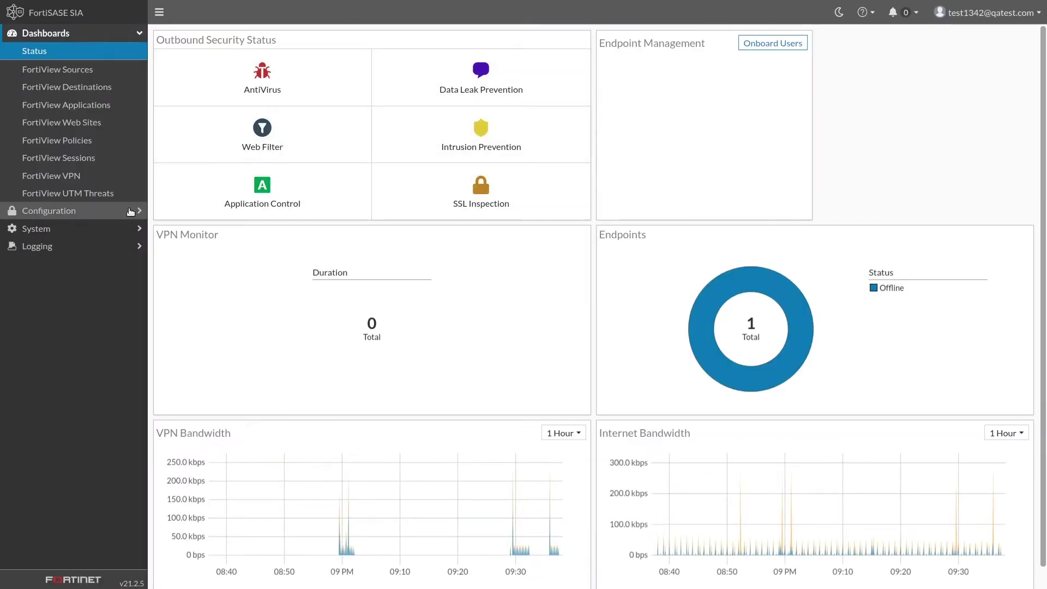
# - Copy the service provider Entity ID from FortiSASE's Single Sign On (SSO) configuration page
pyautogui.click(140, 208)
pyautogui.click(130, 206)
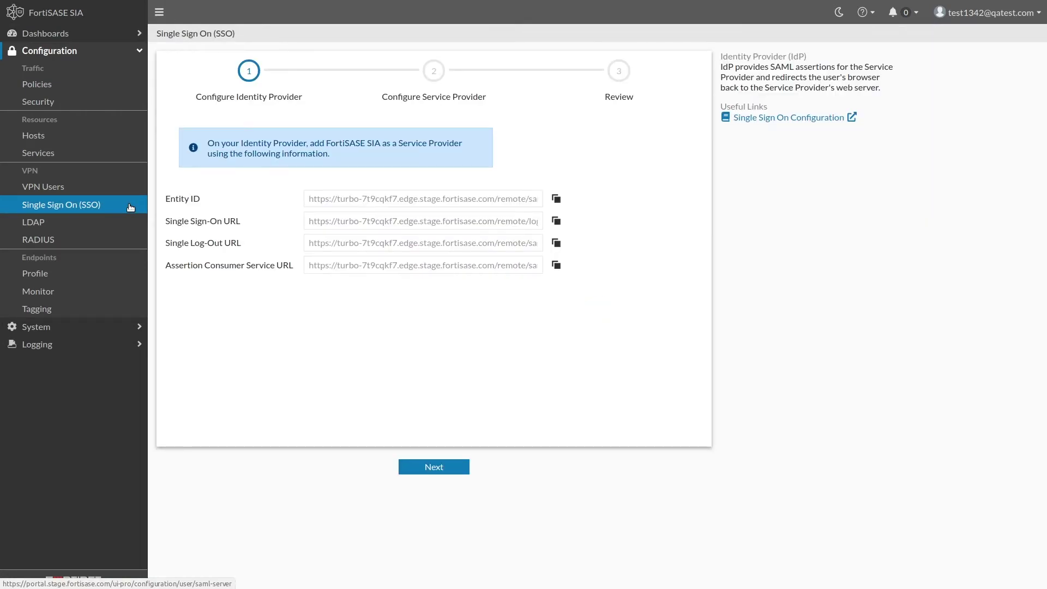
pyautogui.click(556, 200)
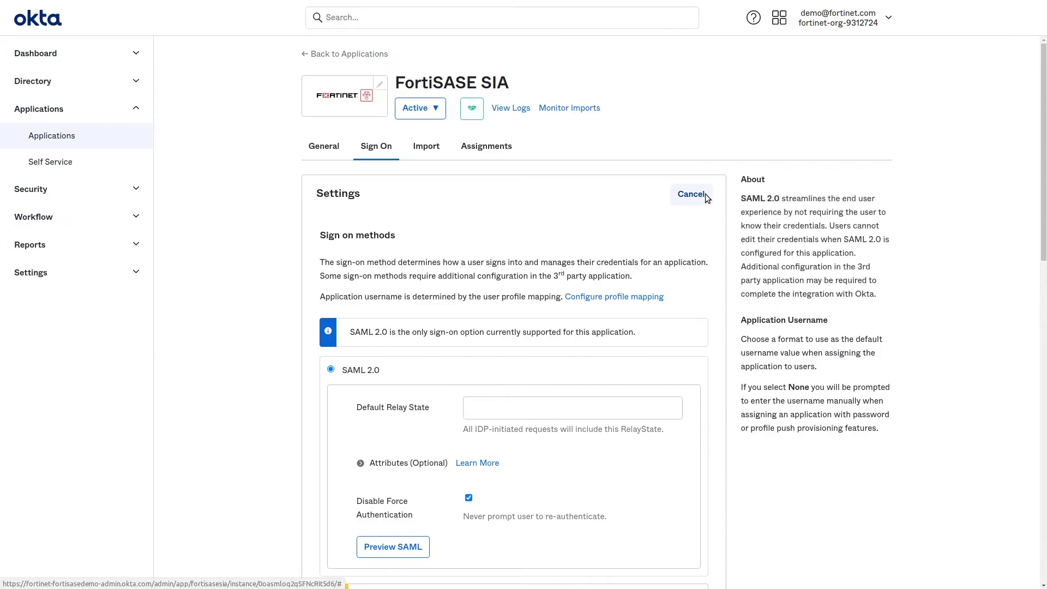
pyautogui.scroll(-5, 705, 234)
pyautogui.scroll(-5, 708, 238)
pyautogui.click(575, 242)
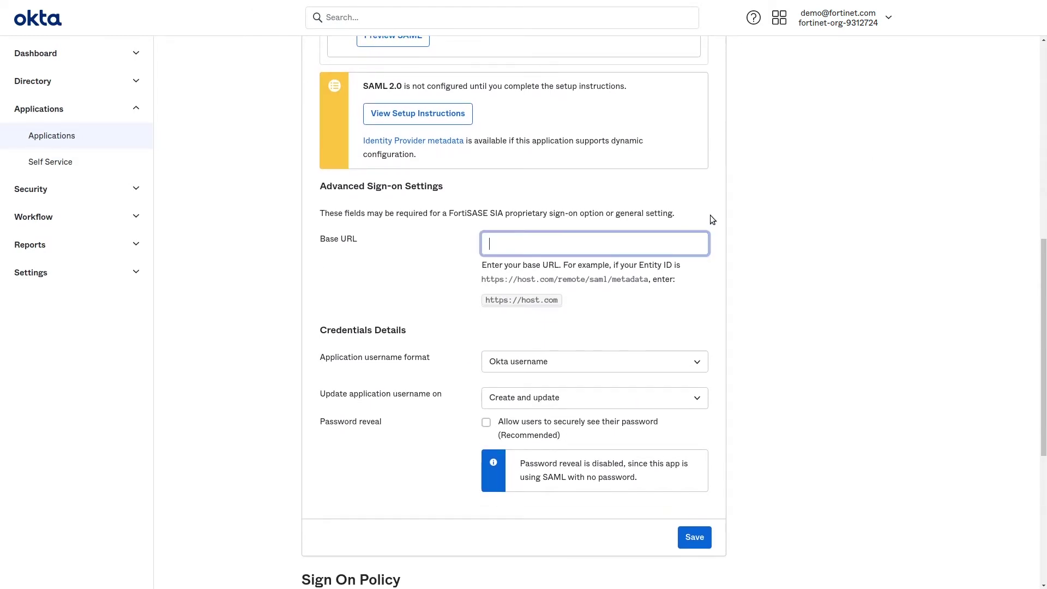
pyautogui.hotkey('ctrl', 'v')
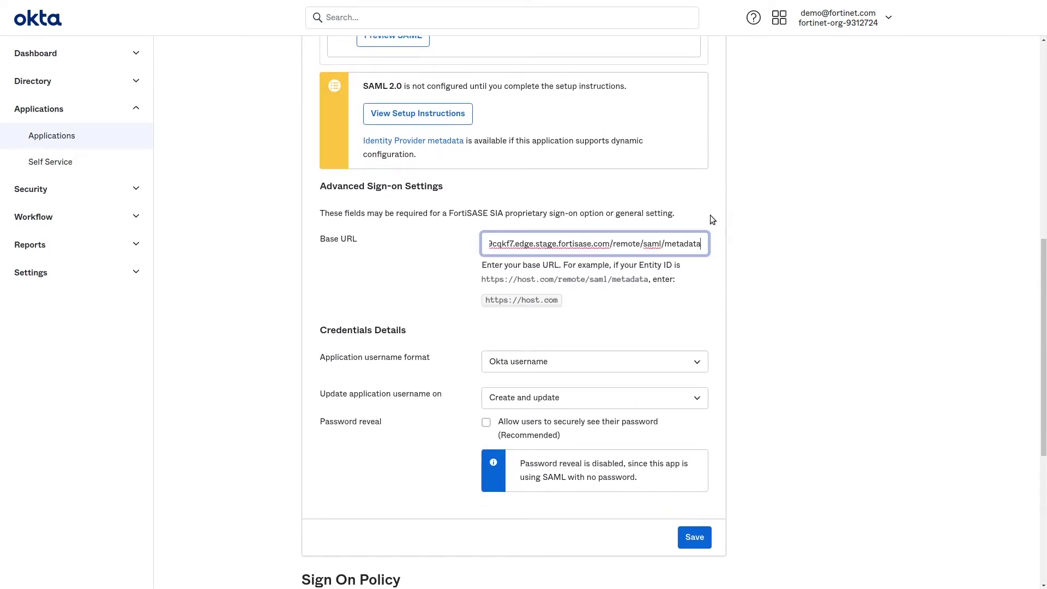
pyautogui.press('BackSpace')
pyautogui.press('BackSpace')
pyautogui.press('BackSpace')
pyautogui.press('BackSpace')
pyautogui.press('BackSpace')
pyautogui.press('BackSpace')
pyautogui.press('BackSpace')
pyautogui.press('BackSpace')
pyautogui.press('BackSpace')
pyautogui.press('BackSpace')
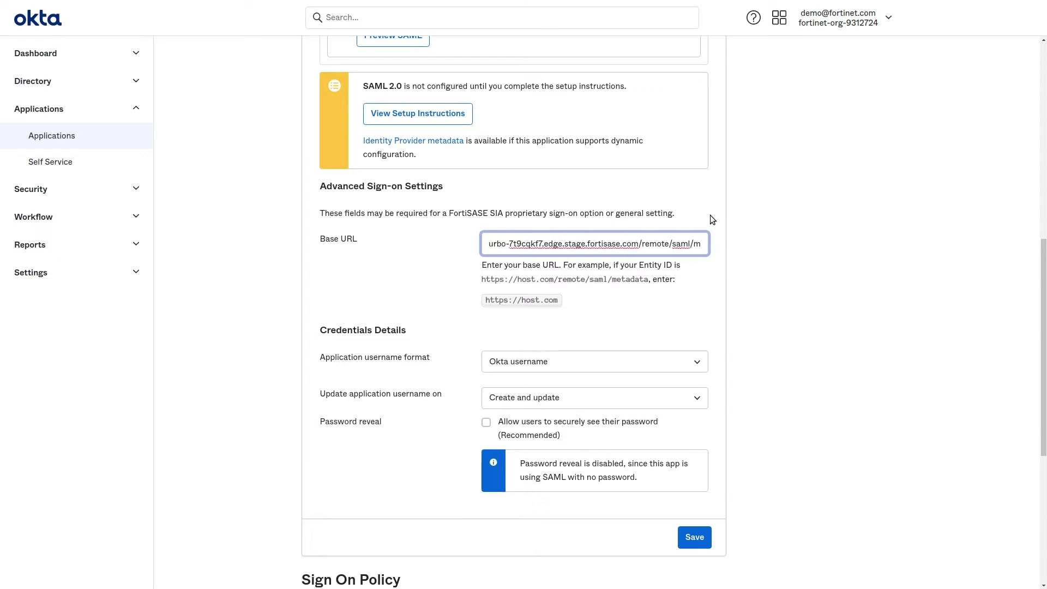
pyautogui.press('BackSpace')
pyautogui.press('BackSpace')
pyautogui.press('BackSpace')
pyautogui.press('BackSpace')
pyautogui.press('BackSpace')
pyautogui.press('BackSpace')
pyautogui.press('BackSpace')
pyautogui.press('BackSpace')
pyautogui.press('BackSpace')
pyautogui.press('BackSpace')
pyautogui.press('BackSpace')
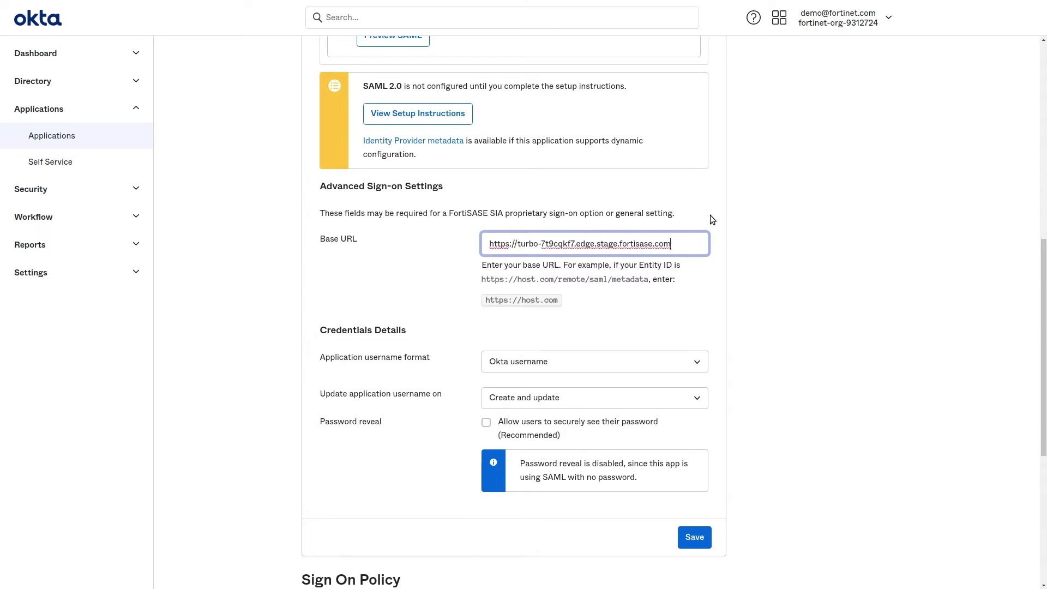
pyautogui.click(710, 215)
pyautogui.scroll(-2, 710, 215)
pyautogui.scroll(-1, 710, 218)
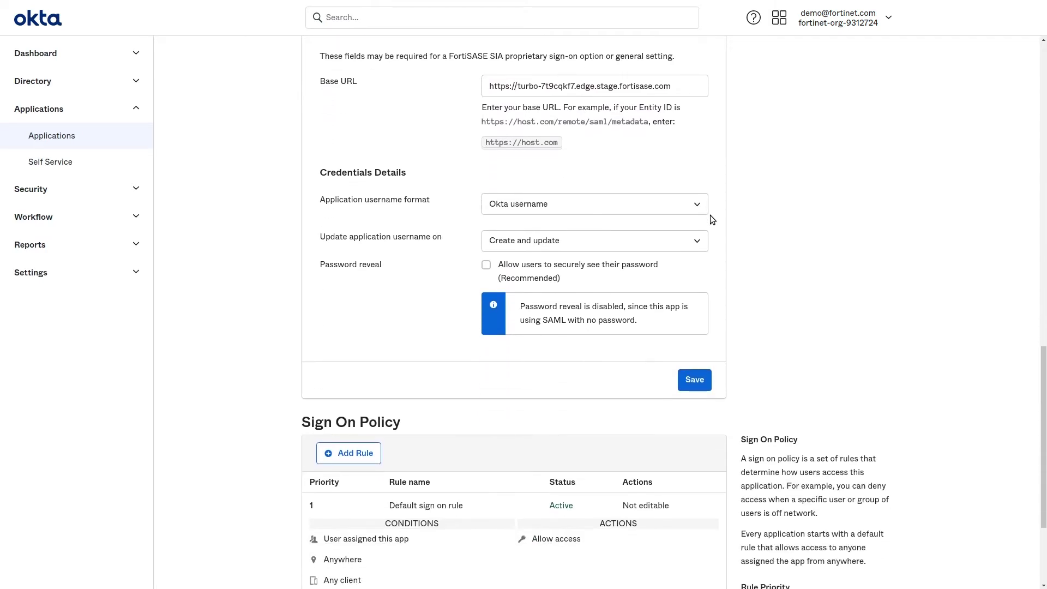
pyautogui.click(688, 388)
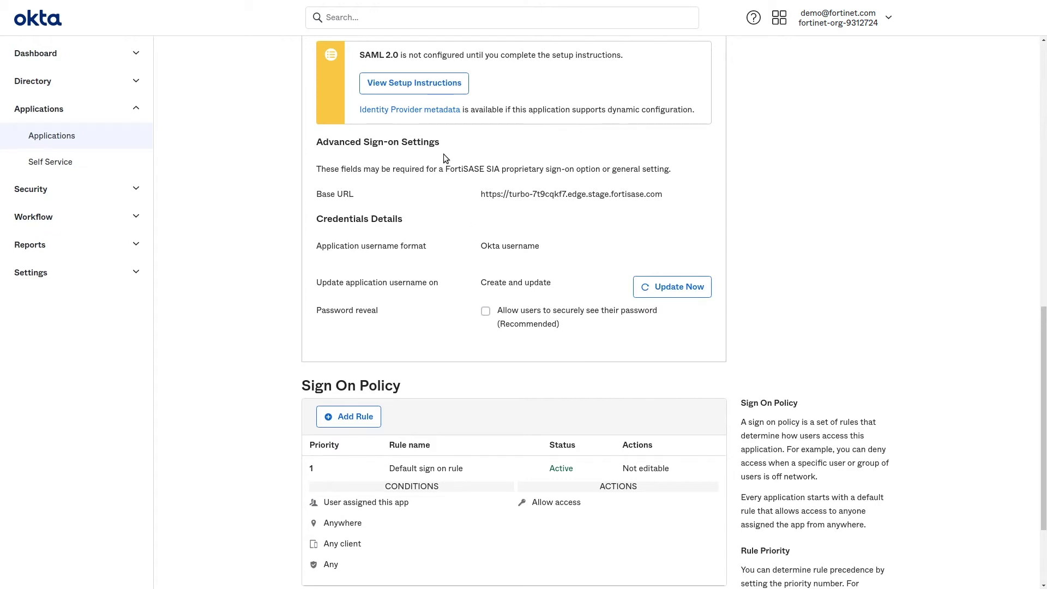
# - Copy the IdP Entity ID from Okta's SAML setup instructions and return to FortiSASE
pyautogui.click(440, 89)
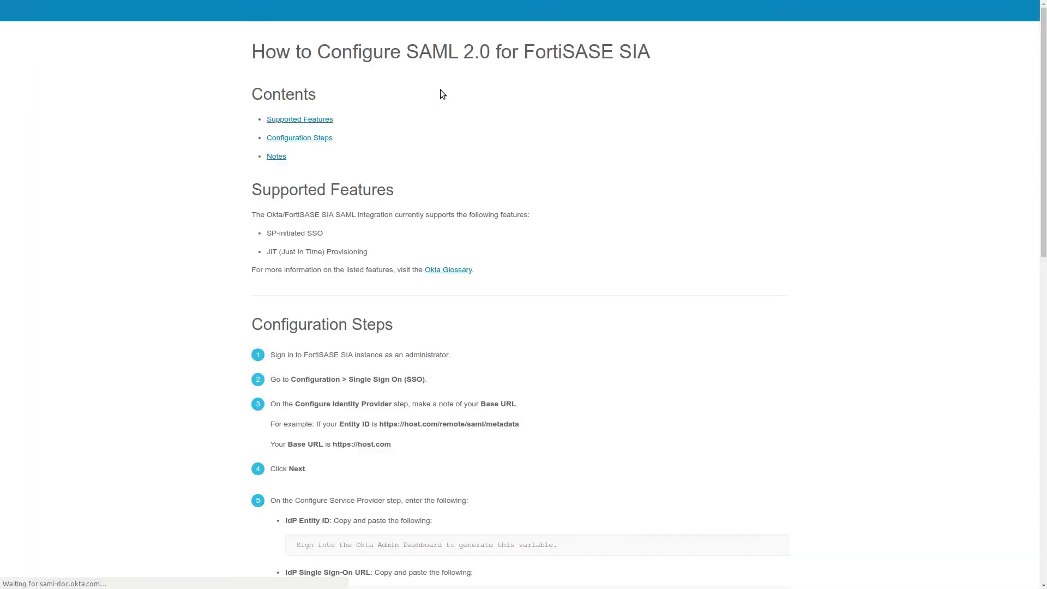
pyautogui.scroll(-10, 459, 218)
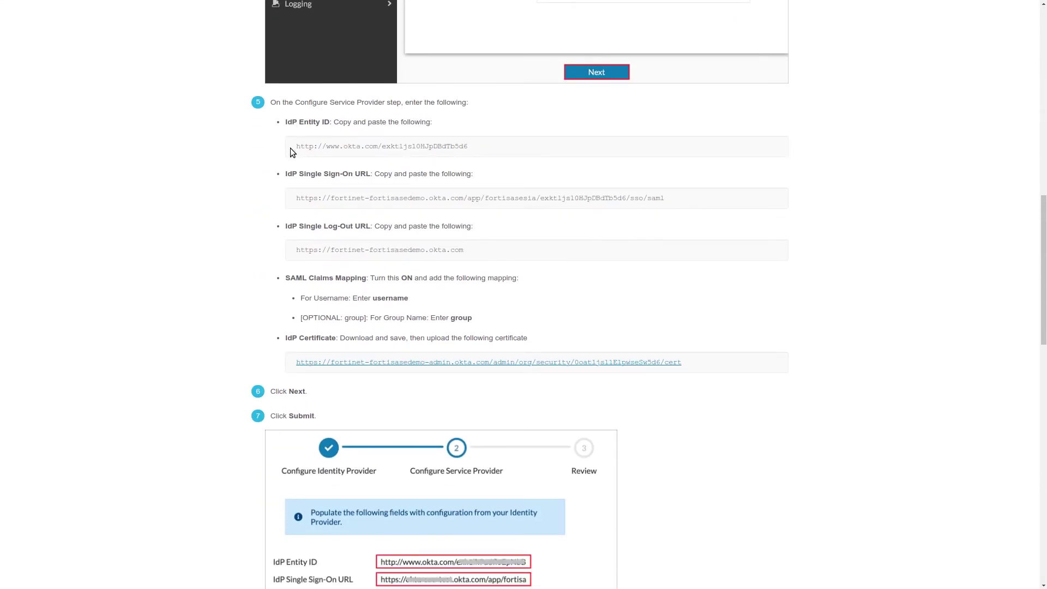
pyautogui.moveTo(291, 150); pyautogui.dragTo(292, 158)
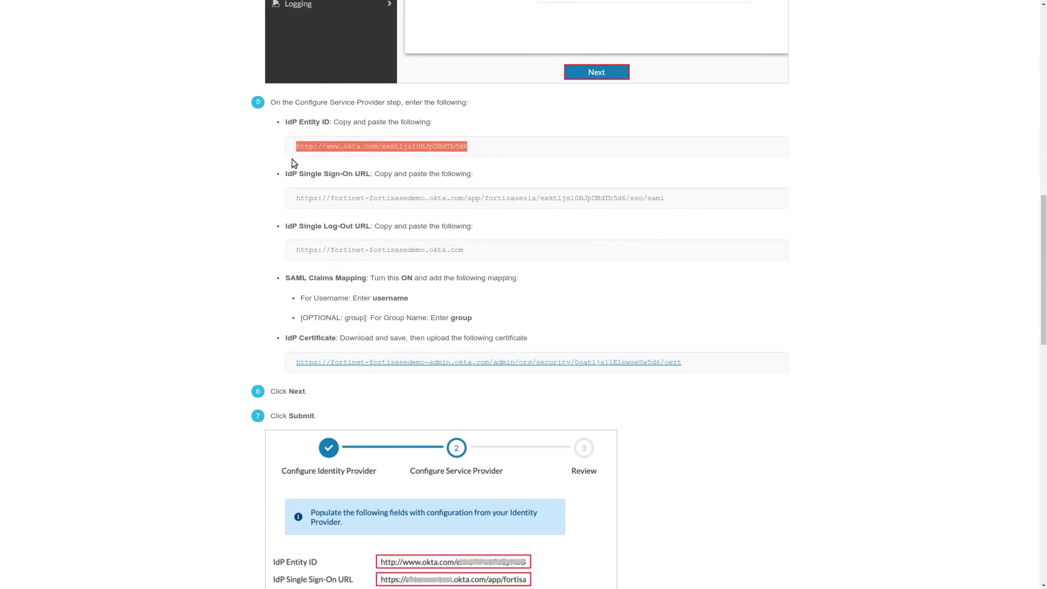
pyautogui.hotkey('alt', 'Tab')
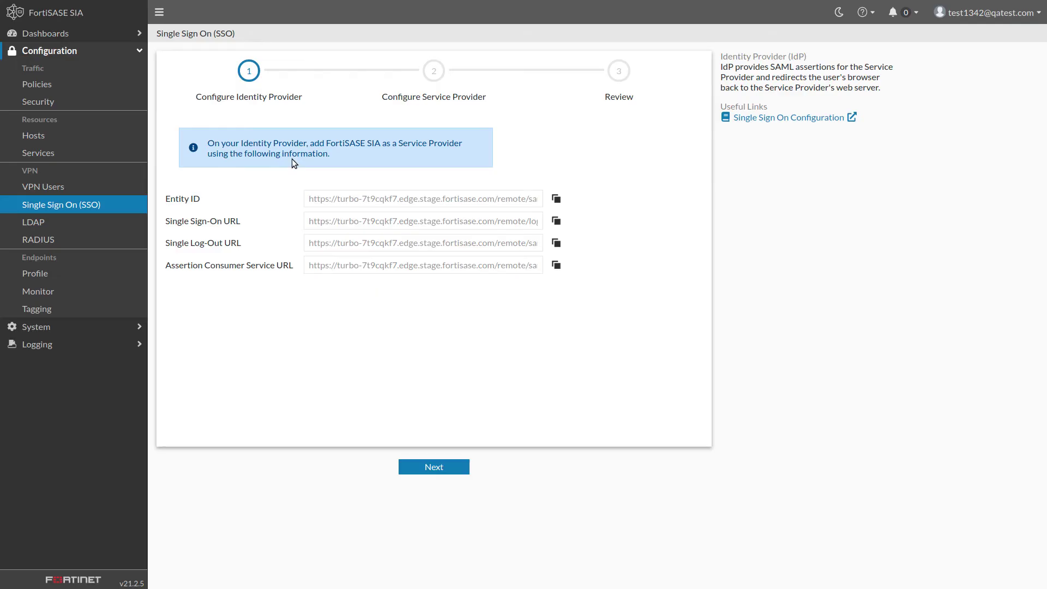
# - Fill in the IdP Entity ID and IdP Single Sign-On URL with Okta's values
pyautogui.click(450, 468)
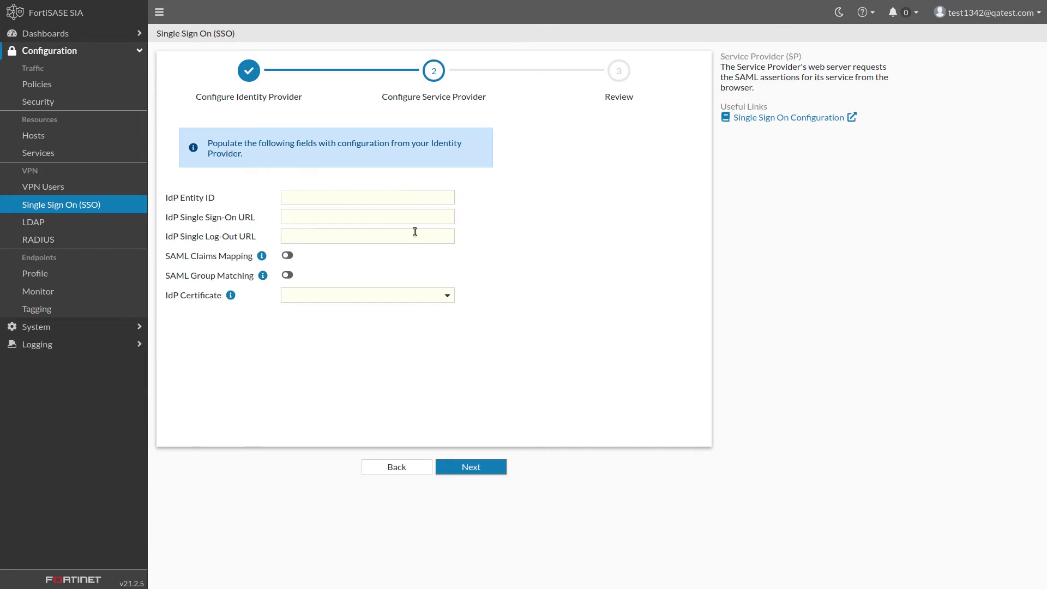
pyautogui.click(416, 199)
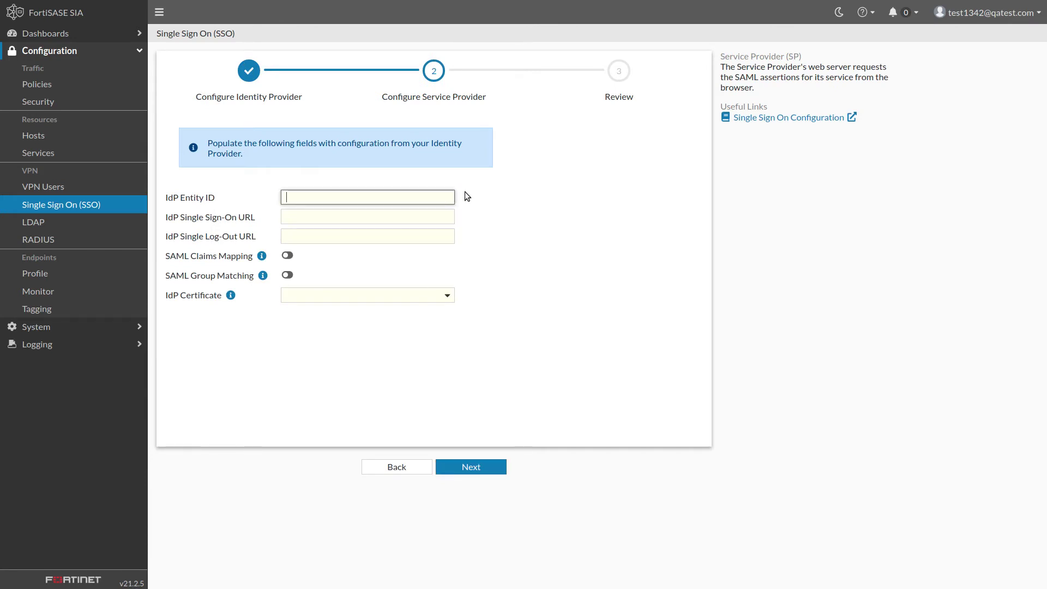
pyautogui.hotkey('ctrl', 'v')
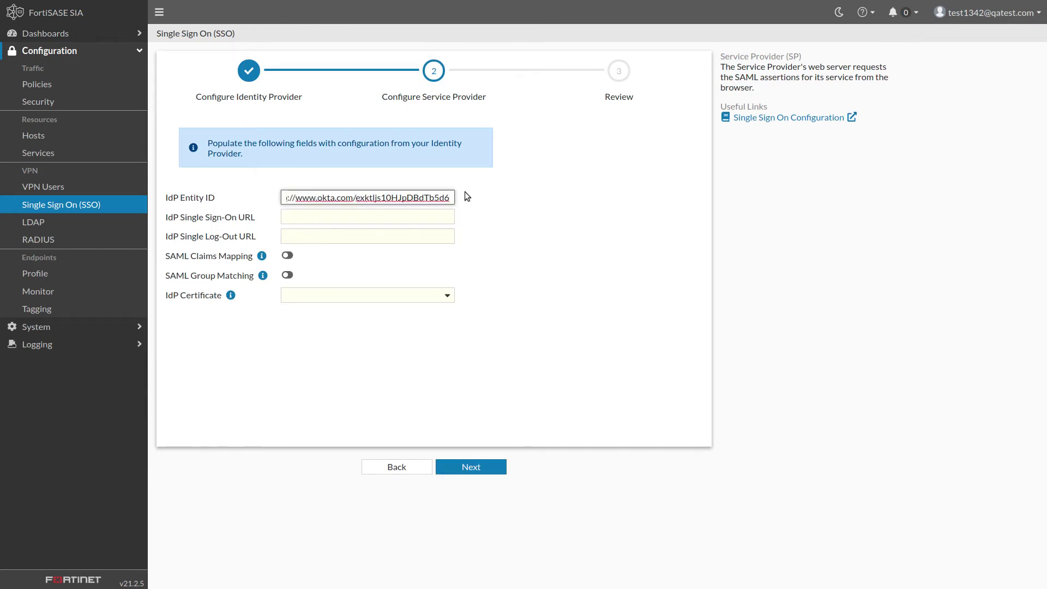
pyautogui.hotkey('alt', 'Tab')
pyautogui.click(292, 206)
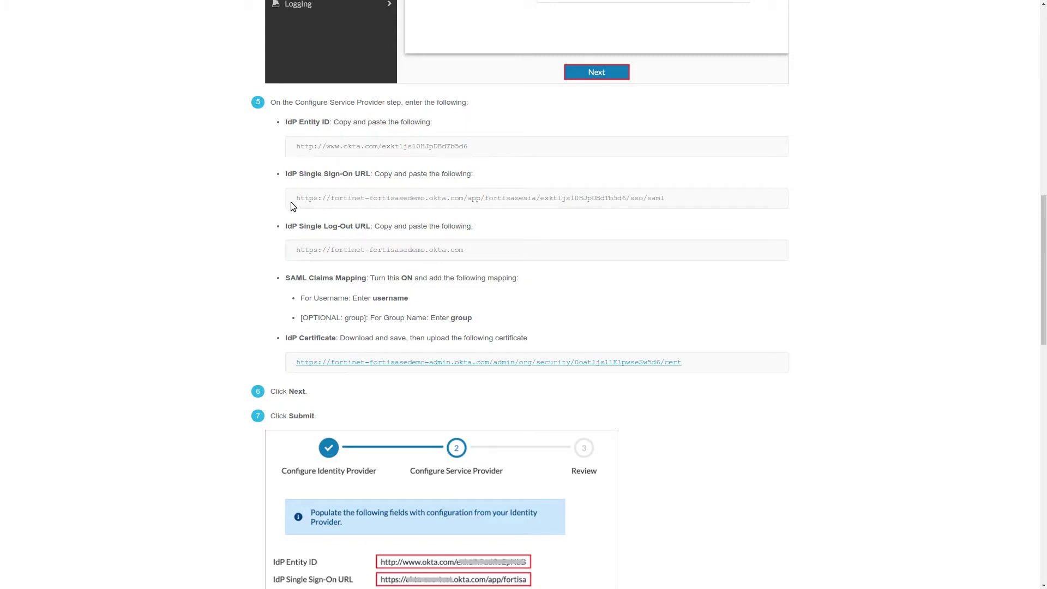
pyautogui.click(291, 206)
pyautogui.hotkey('alt', 'Tab')
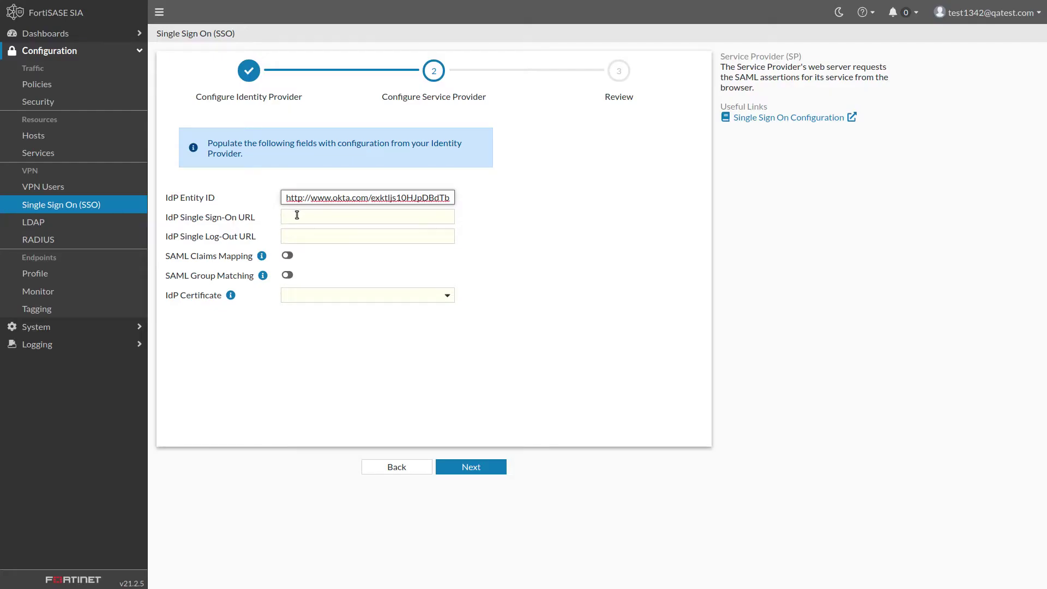
pyautogui.click(297, 215)
pyautogui.hotkey('ctrl', 'v')
# - Paste Okta's log-out URL into the IdP Single Log-Out URL field
pyautogui.hotkey('alt', 'Tab')
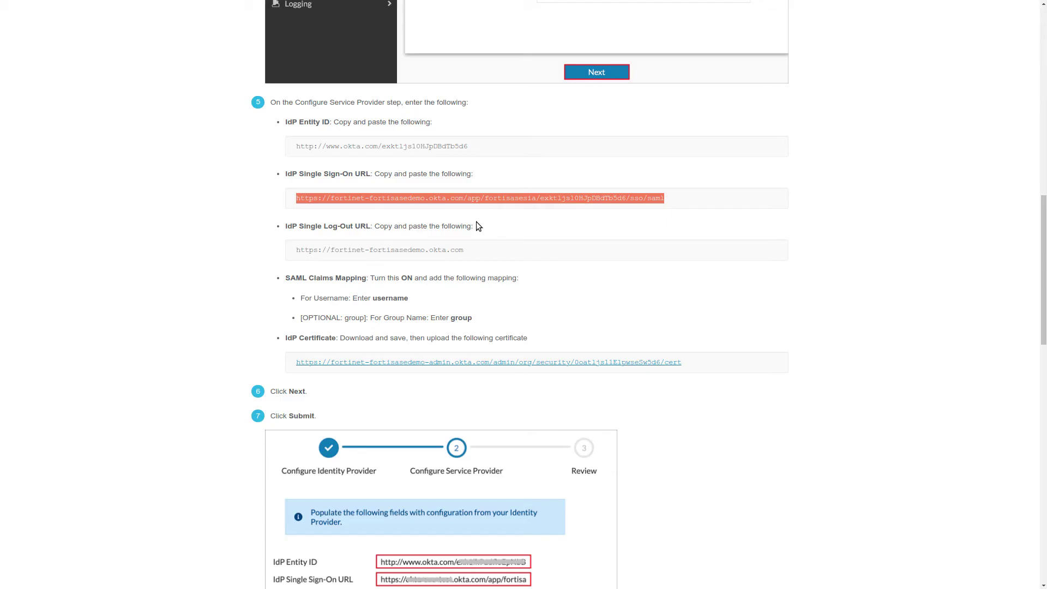
pyautogui.click(293, 258)
pyautogui.hotkey('ctrl', 'c')
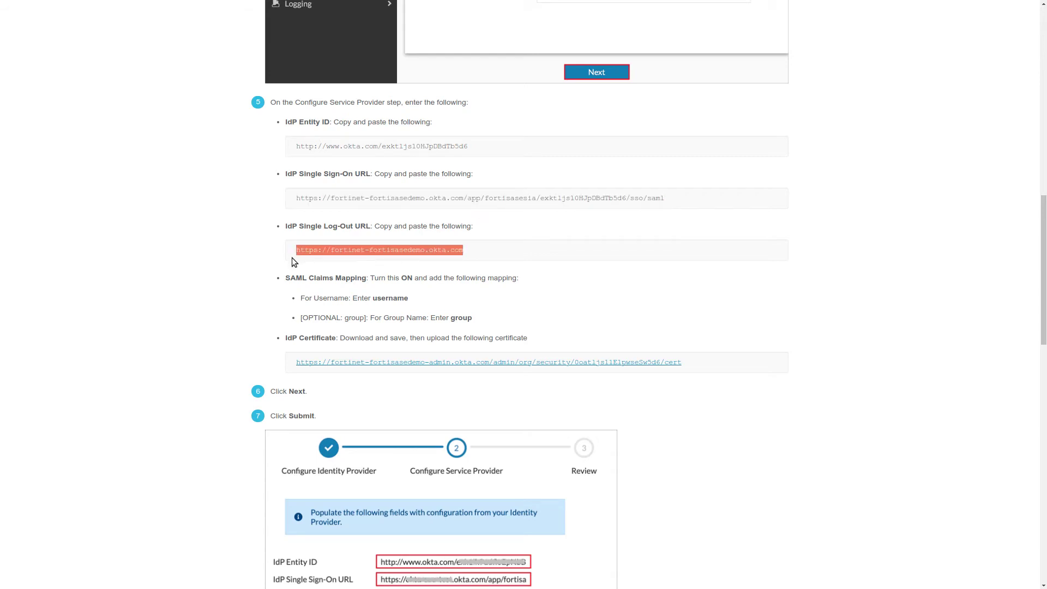
pyautogui.hotkey('alt', 'Tab')
pyautogui.click(331, 235)
pyautogui.hotkey('ctrl', 'v')
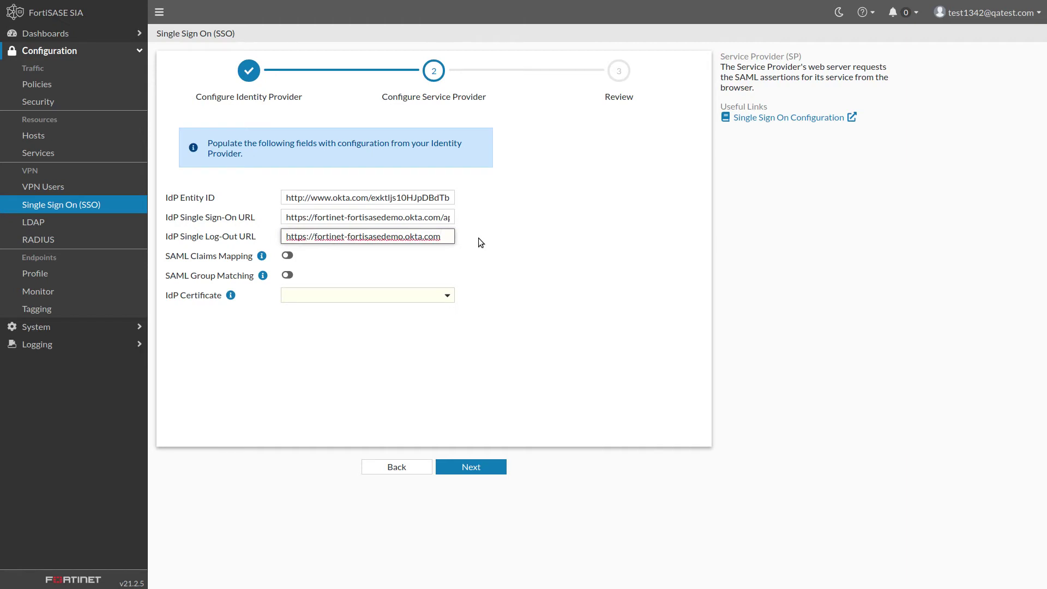
# - Enable SAML claims mapping with Username 'username' and Group Name 'group'
pyautogui.click(287, 256)
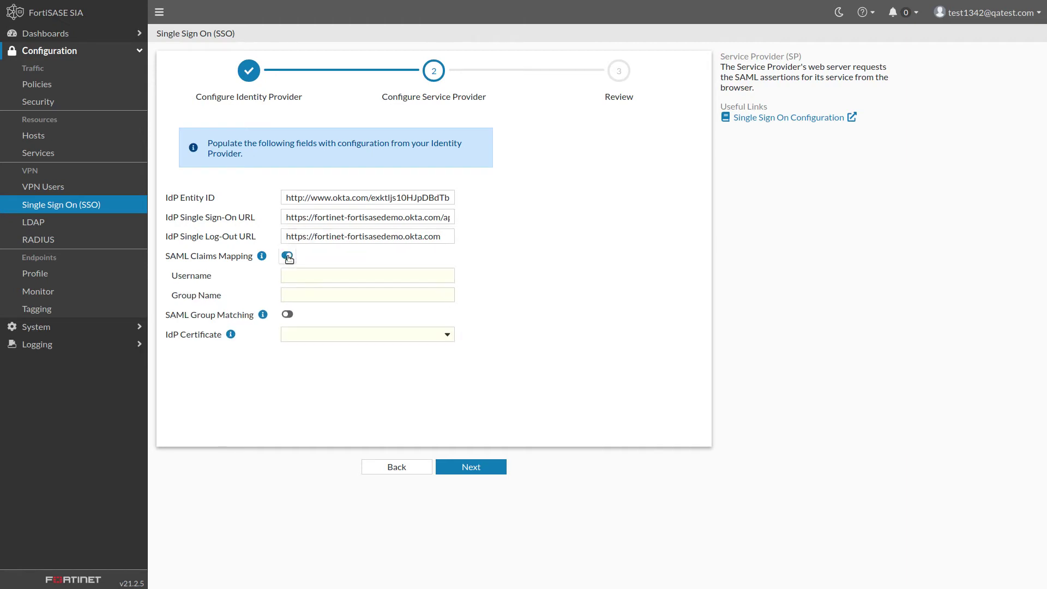
pyautogui.click(299, 276)
pyautogui.write('username')
pyautogui.press('Tab')
pyautogui.write('group')
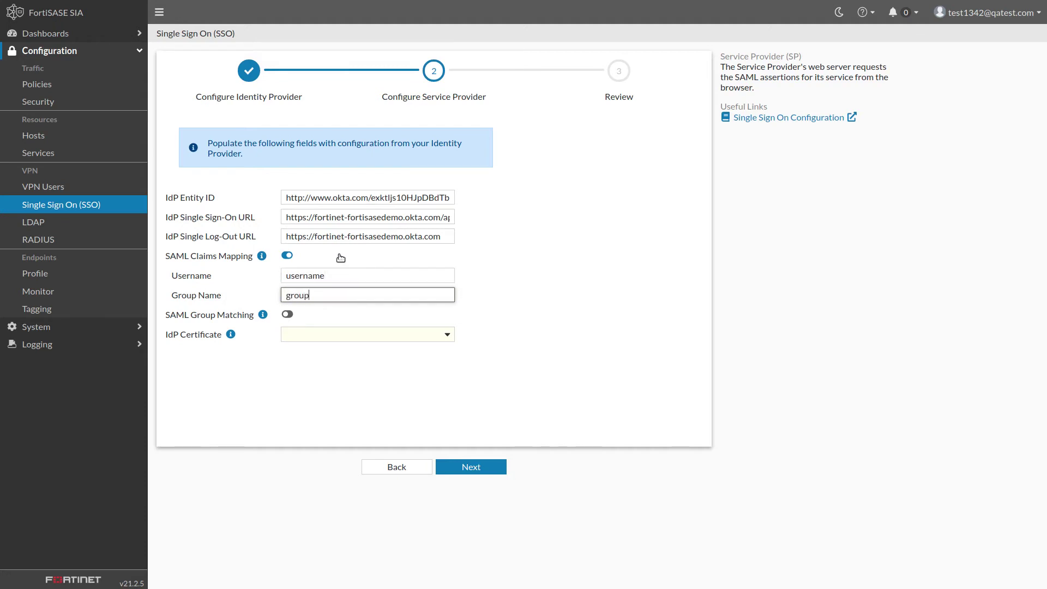
pyautogui.hotkey('alt', 'Tab')
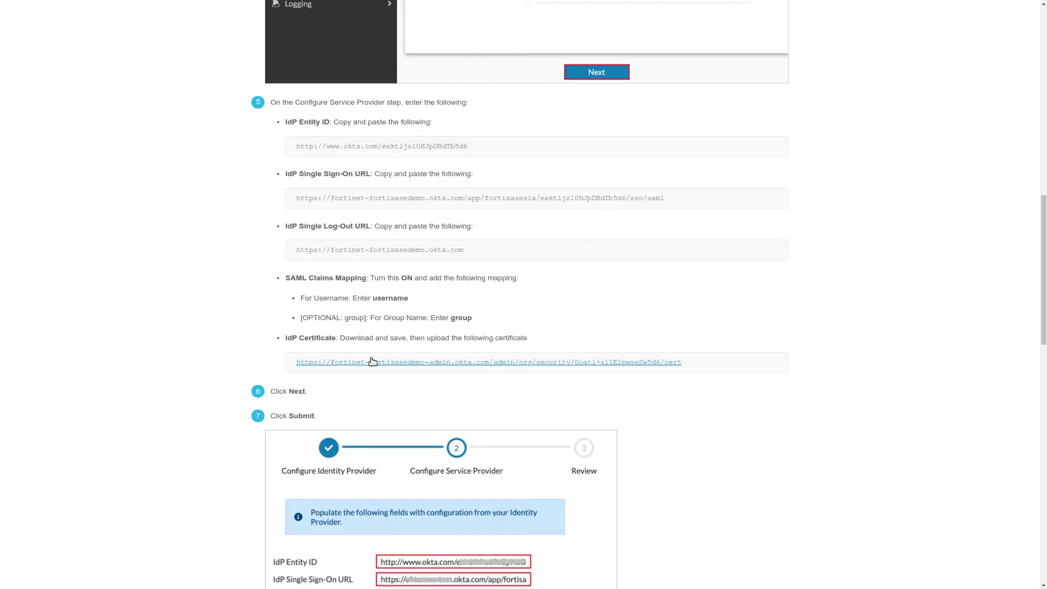
# - Download the Okta IdP certificate, saving it as okta.cert in Downloads
pyautogui.click(372, 362)
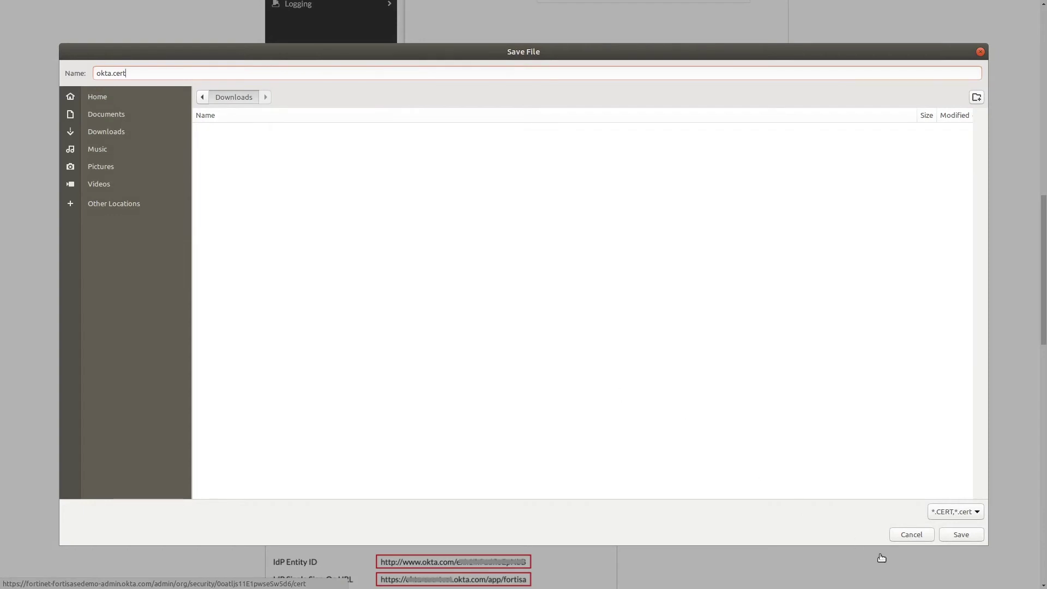
pyautogui.click(962, 534)
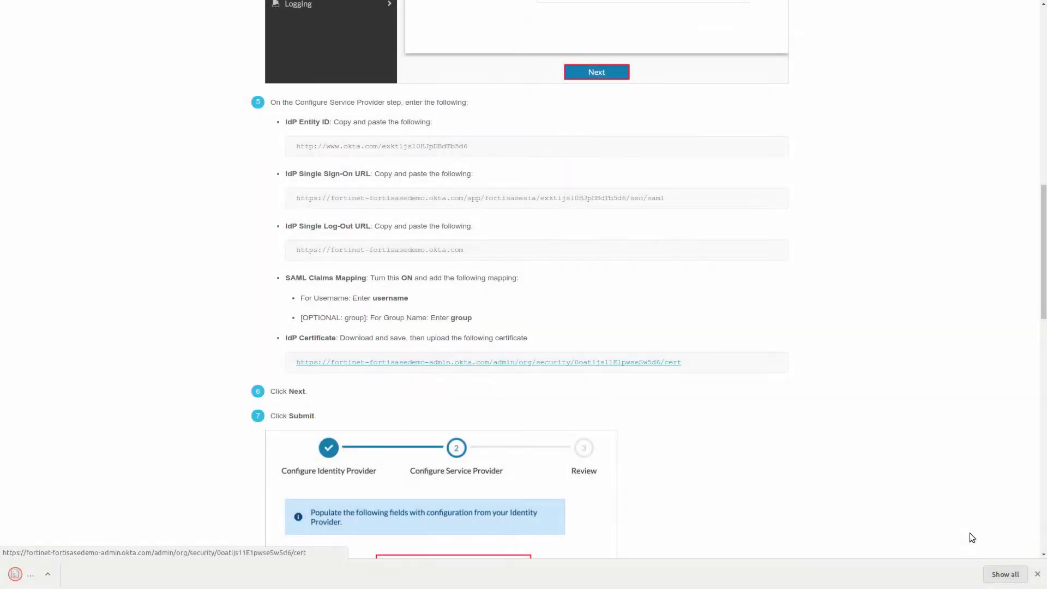
pyautogui.hotkey('ctrl', 'Tab')
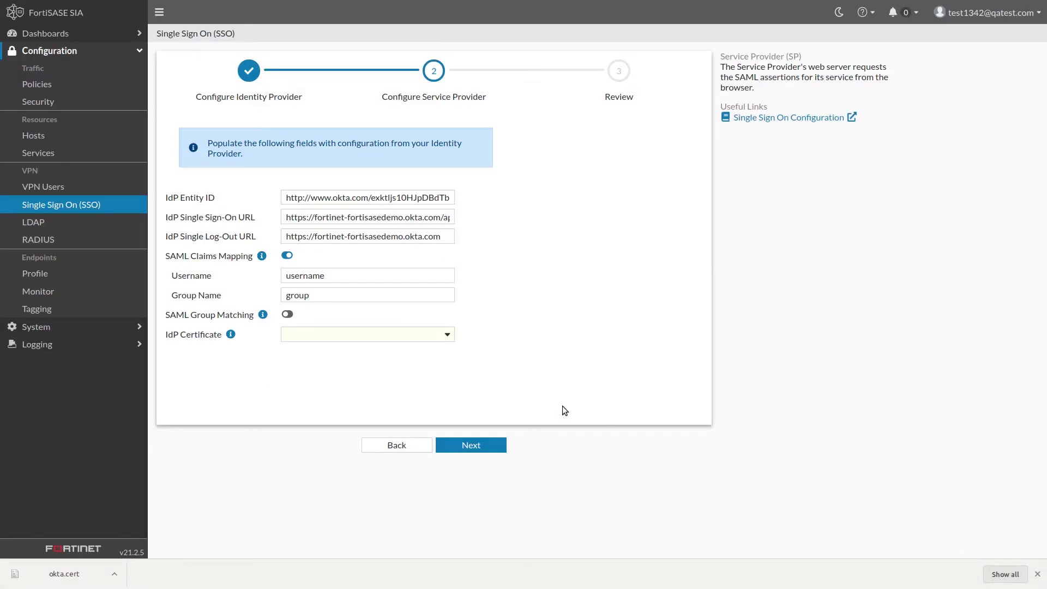
# - Import okta.cert as REMOTE_Cert_5 and select it as the IdP Certificate
pyautogui.click(451, 337)
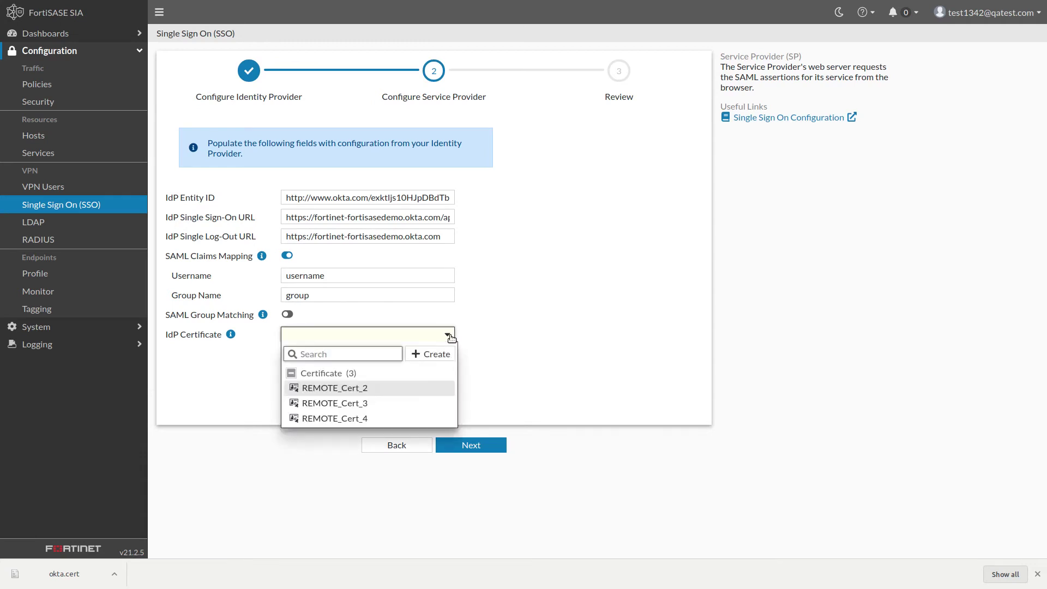
pyautogui.click(436, 354)
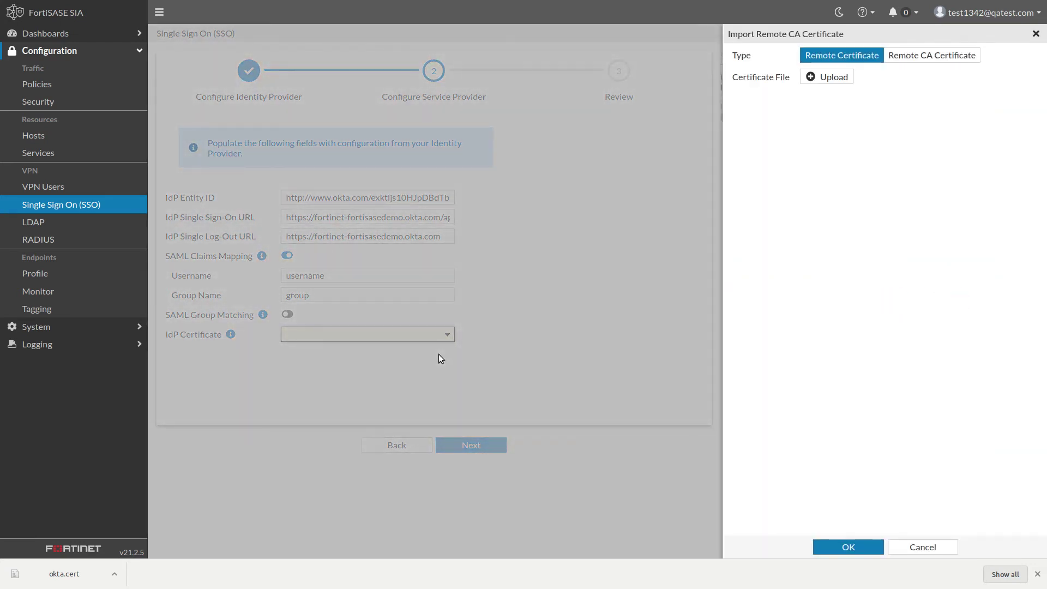
pyautogui.click(833, 78)
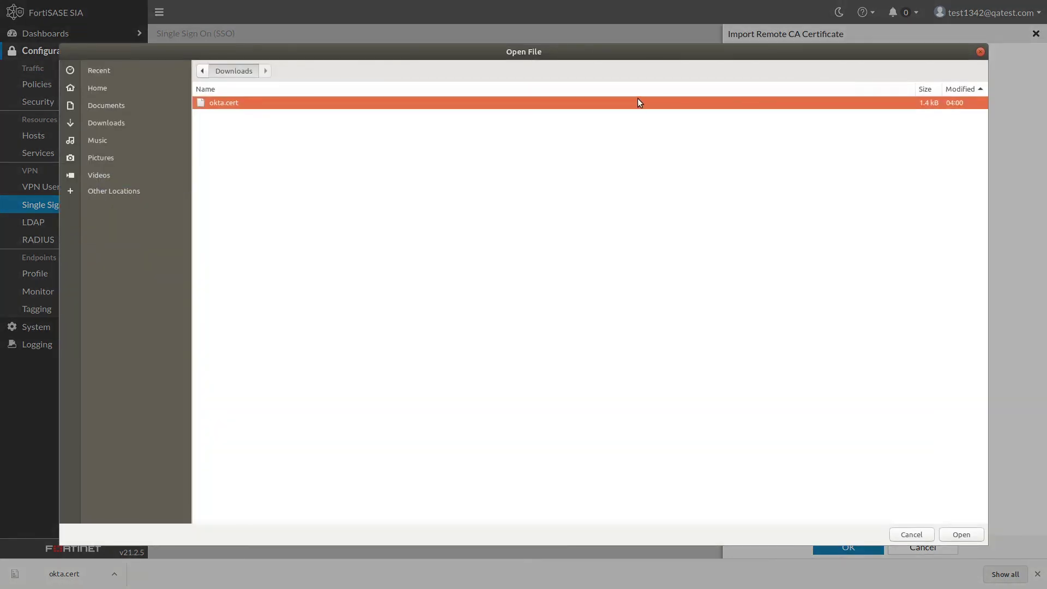
pyautogui.click(975, 535)
pyautogui.click(848, 547)
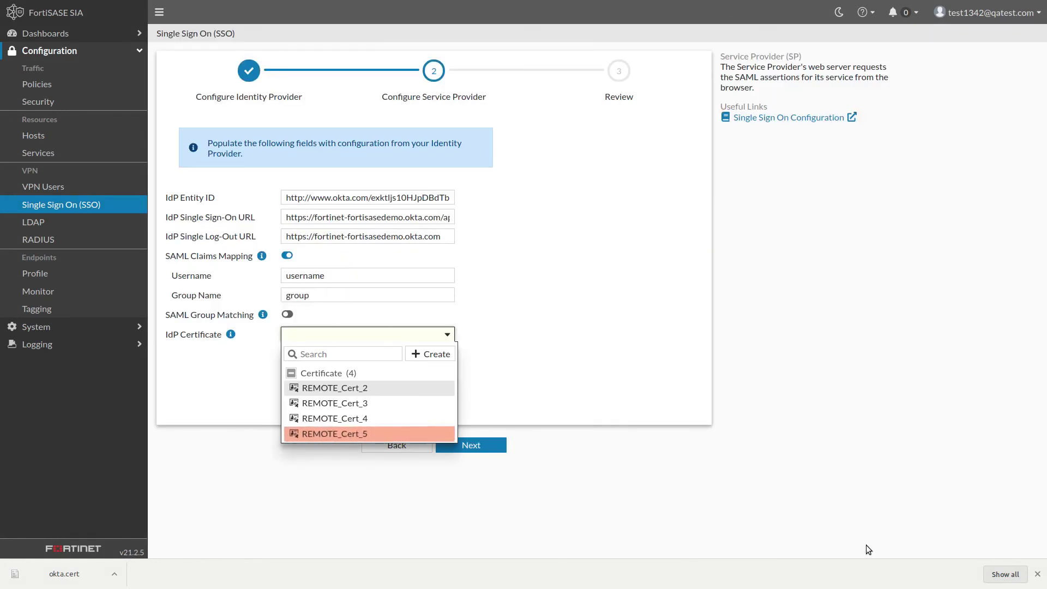
pyautogui.click(431, 435)
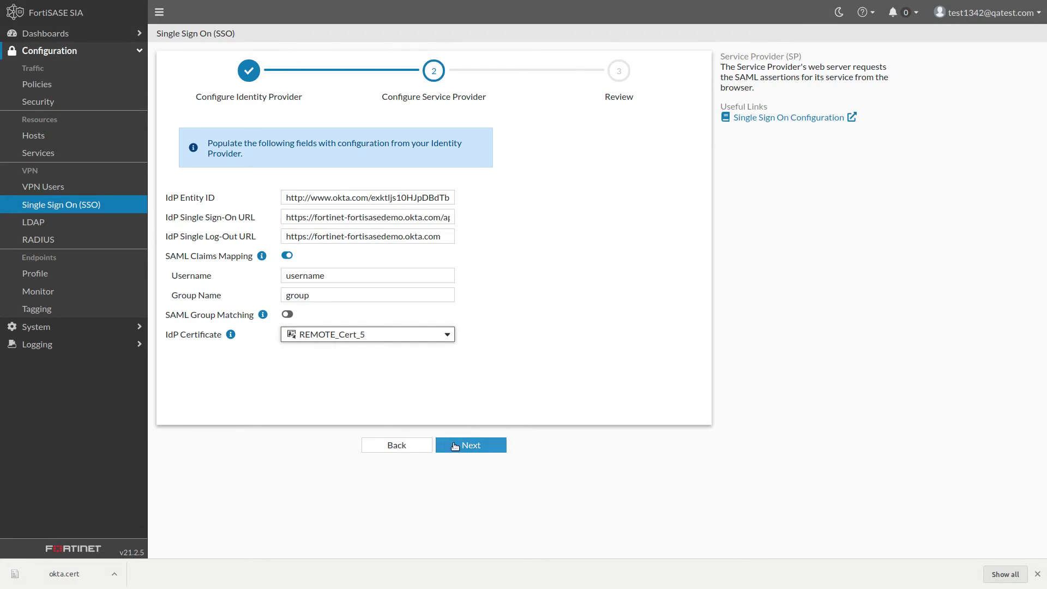
# - Advance to the Review step and submit the Okta SSO configuration in FortiSASE
pyautogui.click(472, 452)
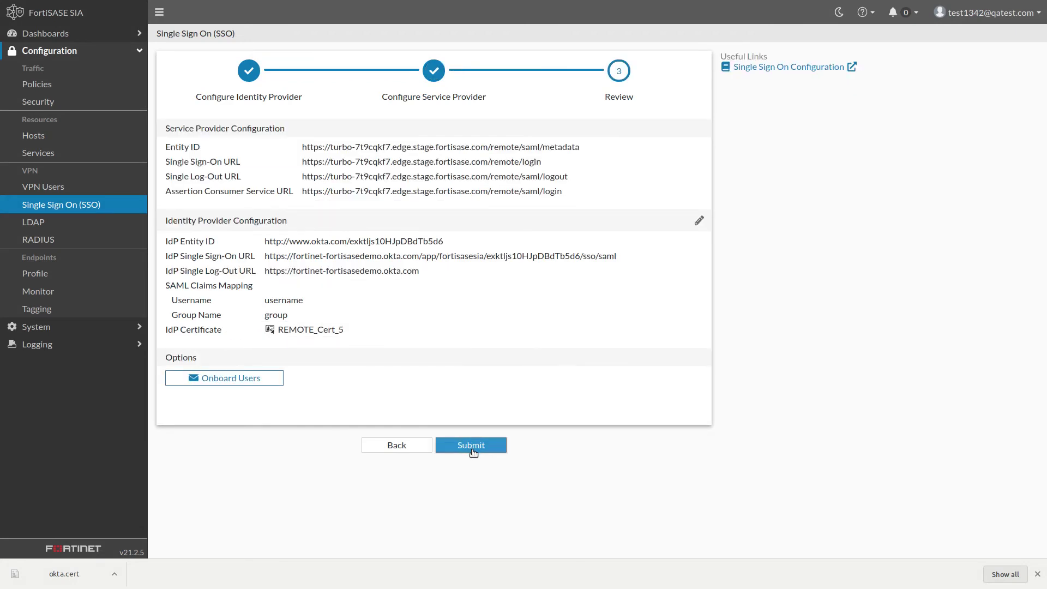
pyautogui.click(472, 452)
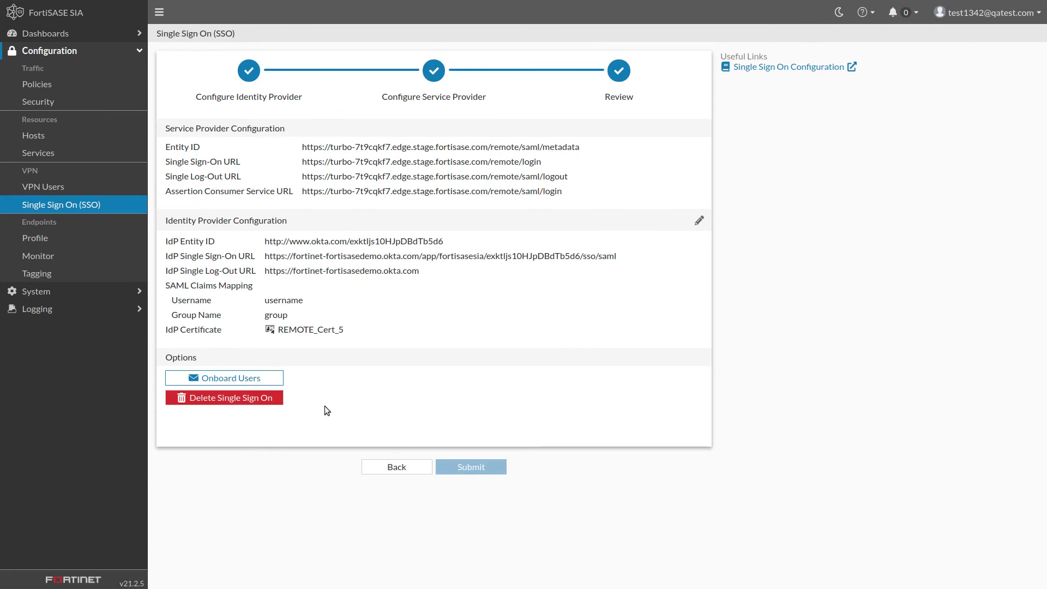
pyautogui.click(269, 382)
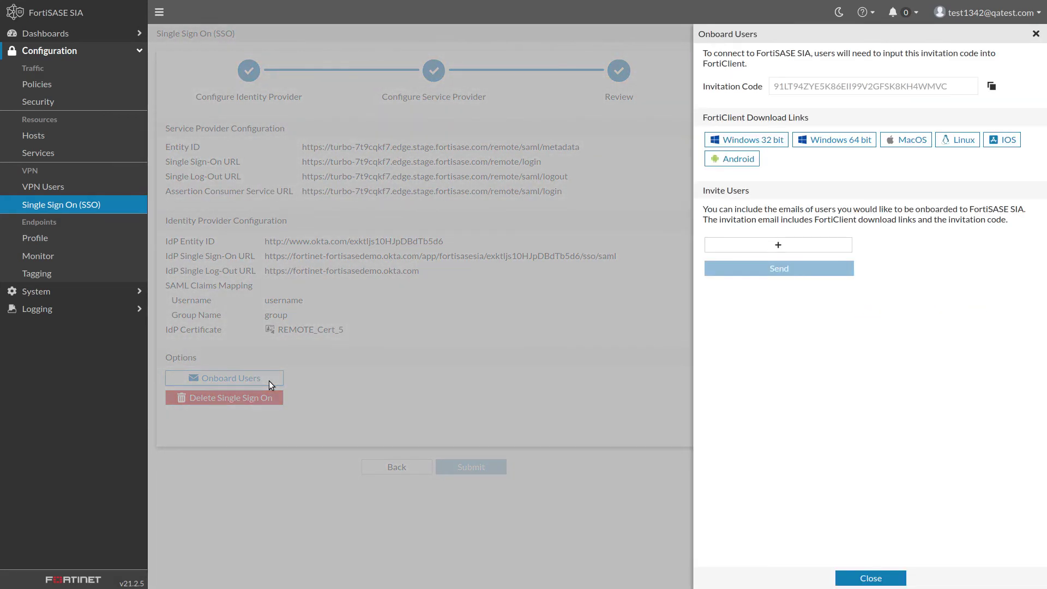
# - Send an onboarding invitation to the demo user's e-mail address and close the panel
pyautogui.click(830, 246)
pyautogui.click(831, 245)
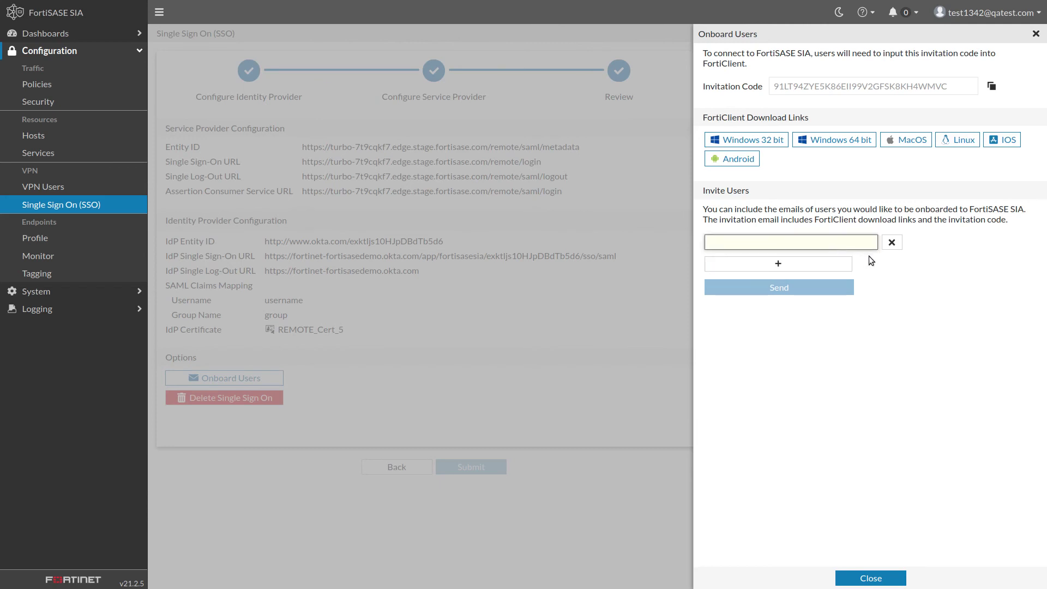
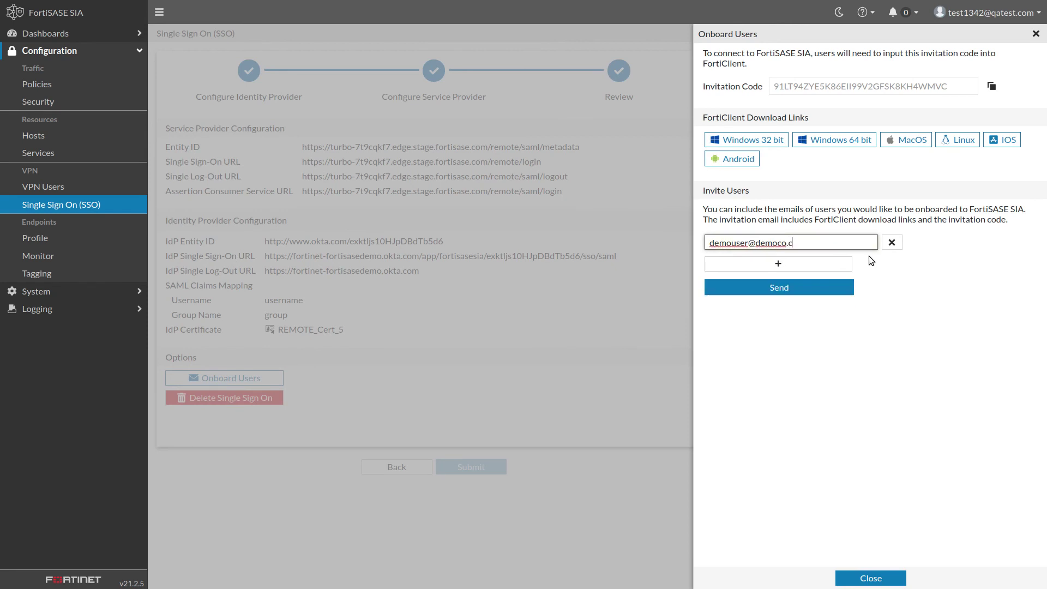
pyautogui.click(836, 283)
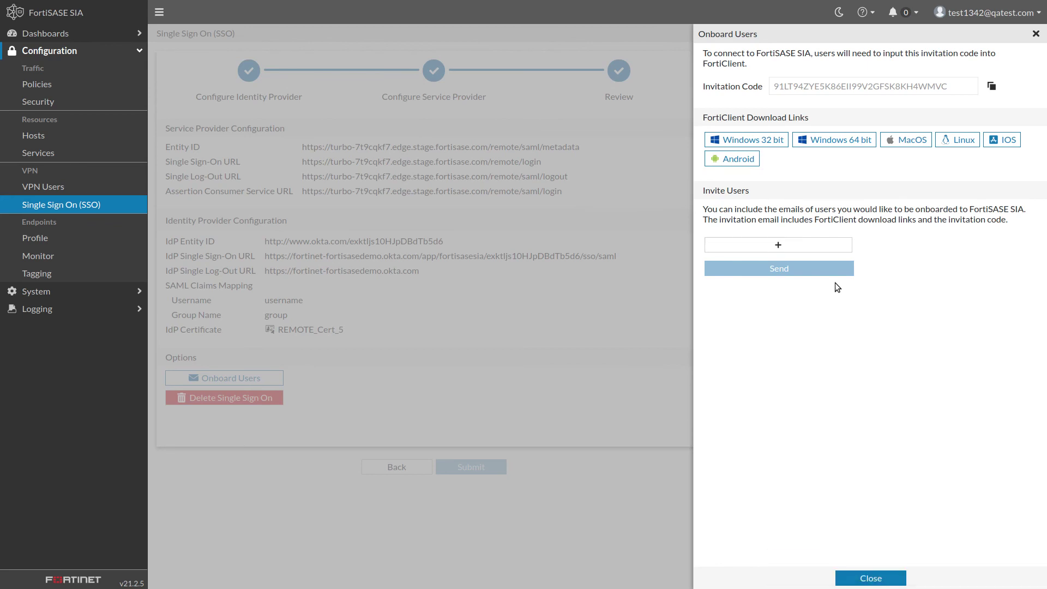
pyautogui.click(889, 579)
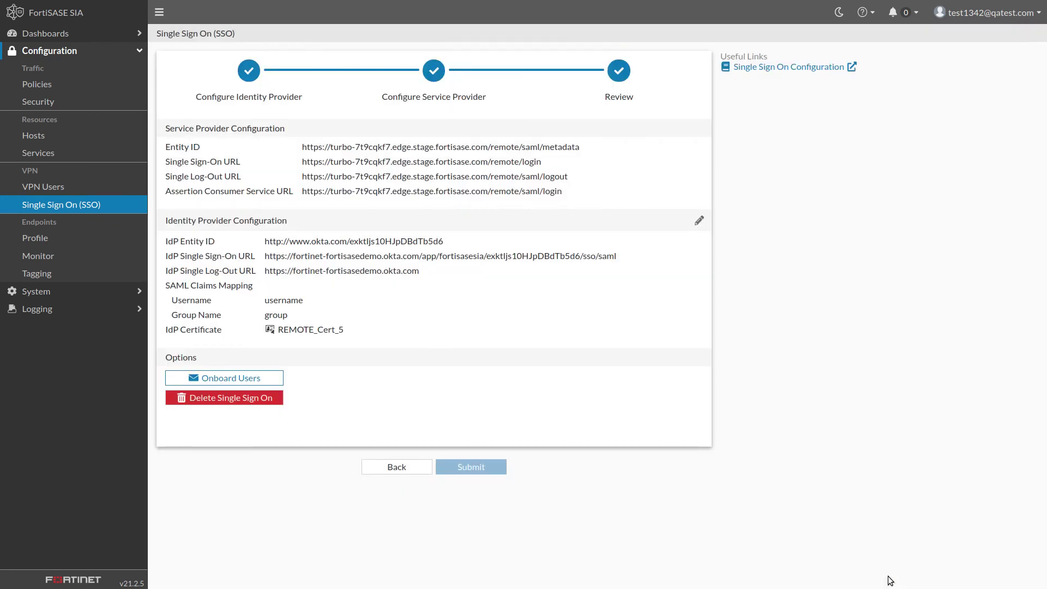